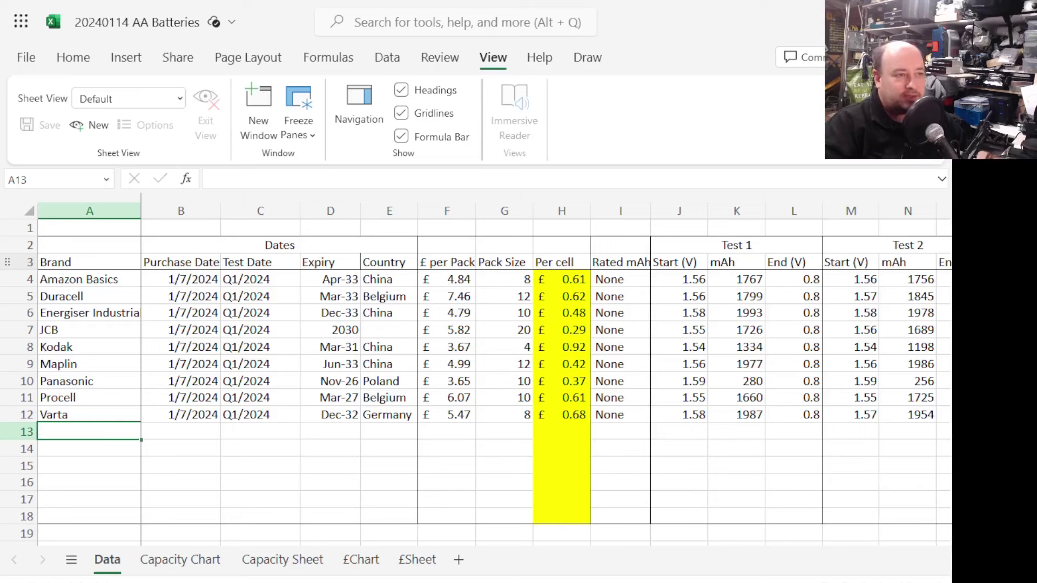
# Examine the JCB row, checking its pack size and the formula behind its per-cell price.
pyautogui.click(25, 329)
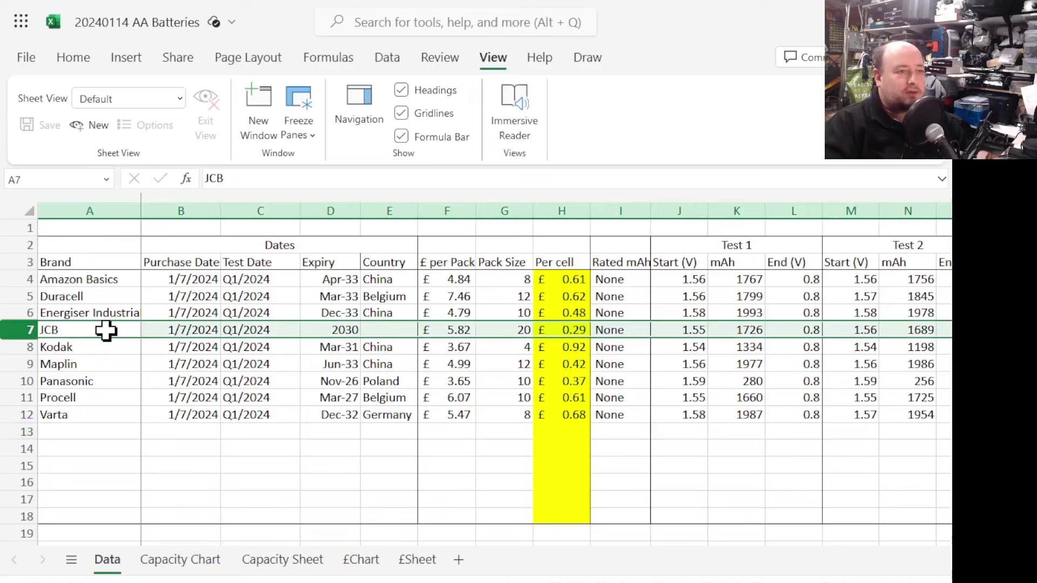
pyautogui.click(226, 342)
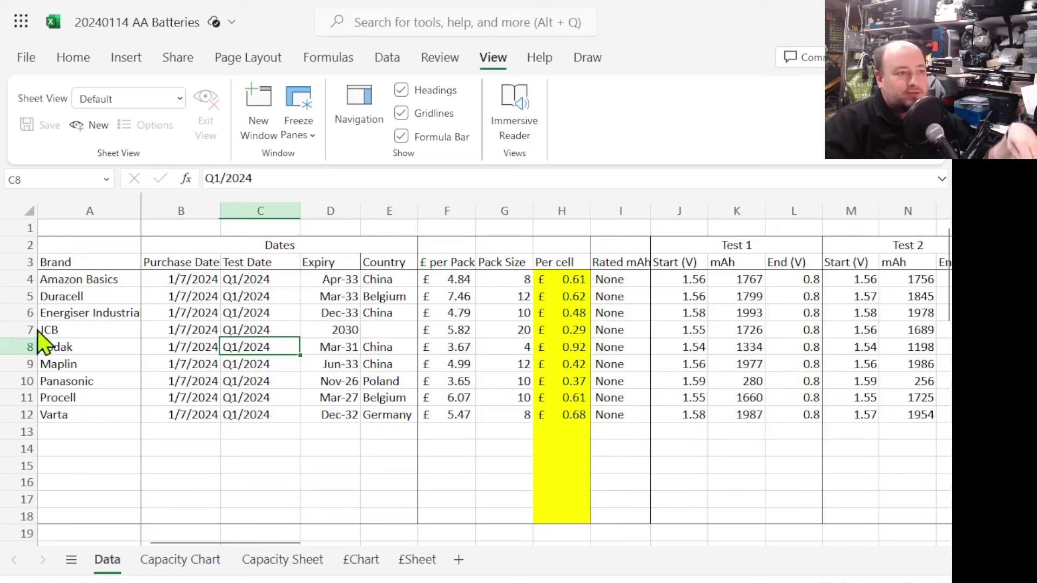
pyautogui.click(19, 330)
pyautogui.click(498, 329)
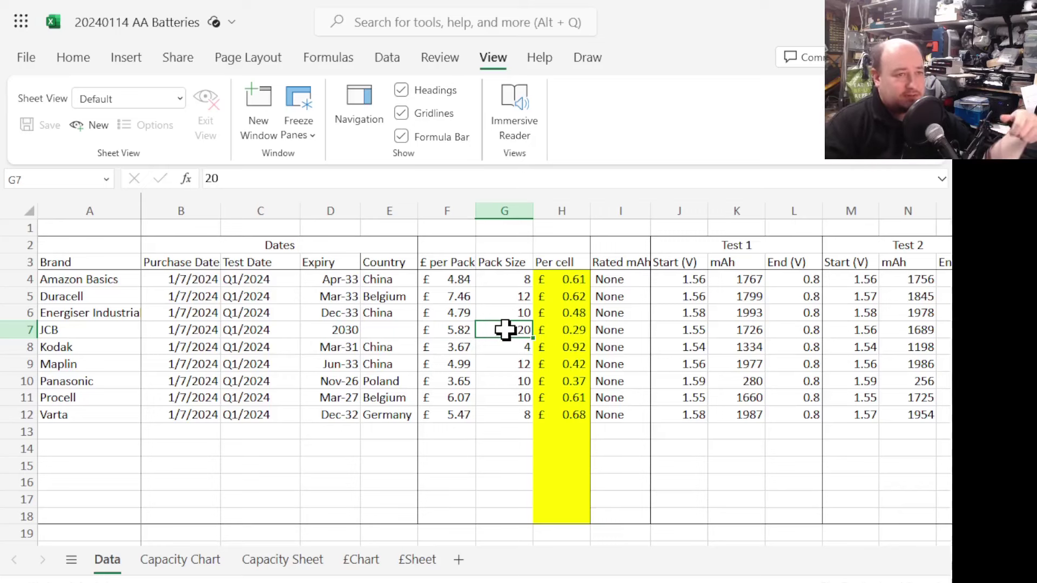
pyautogui.click(560, 331)
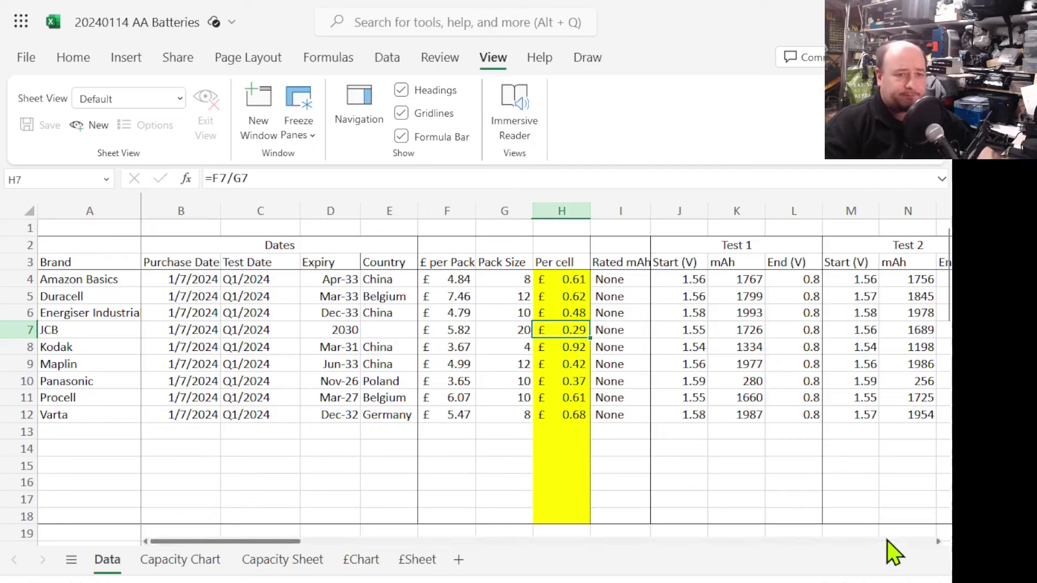
# Compare Duracell's mAh results across Test 1, Test 2, Test 3 and Test 4.
pyautogui.click(938, 542)
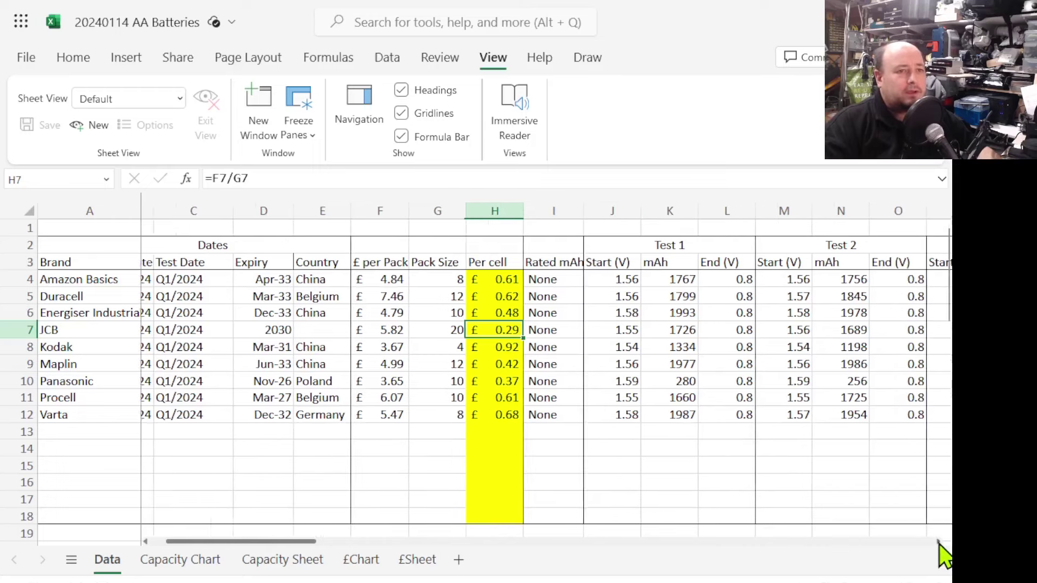
pyautogui.click(938, 542)
pyautogui.click(938, 542)
pyautogui.click(938, 541)
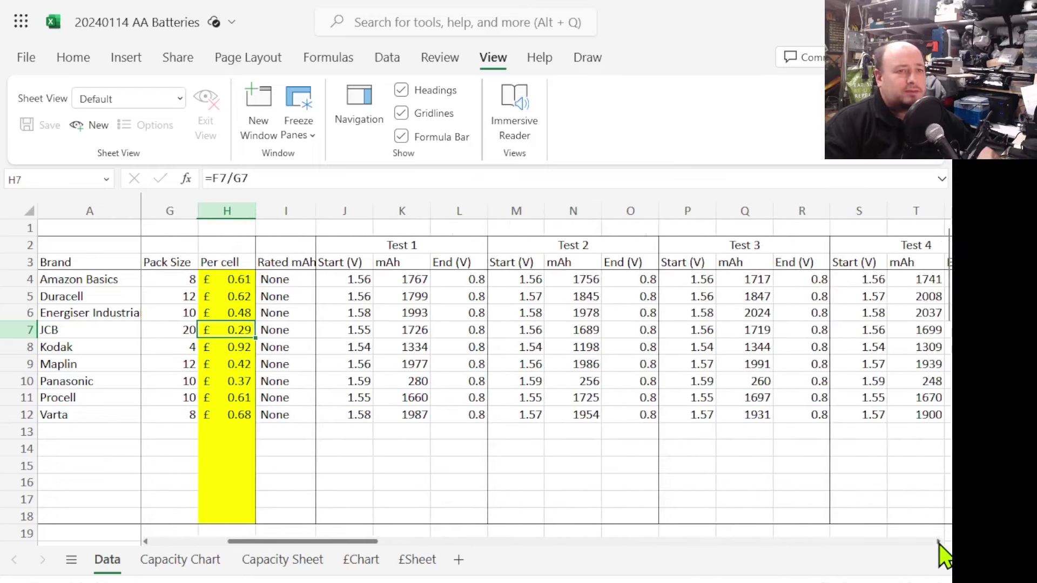
pyautogui.click(938, 542)
pyautogui.click(937, 541)
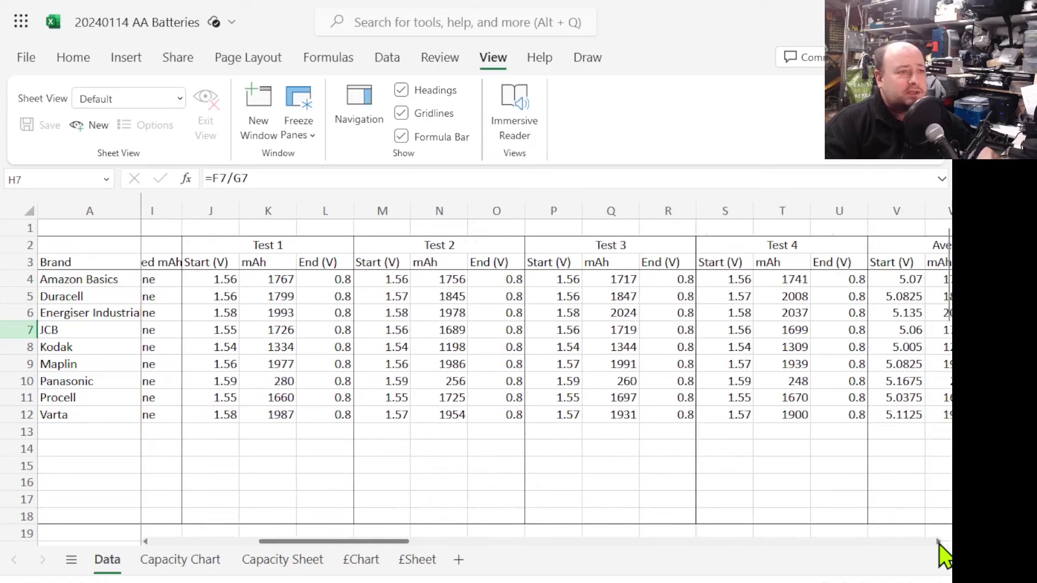
pyautogui.click(938, 541)
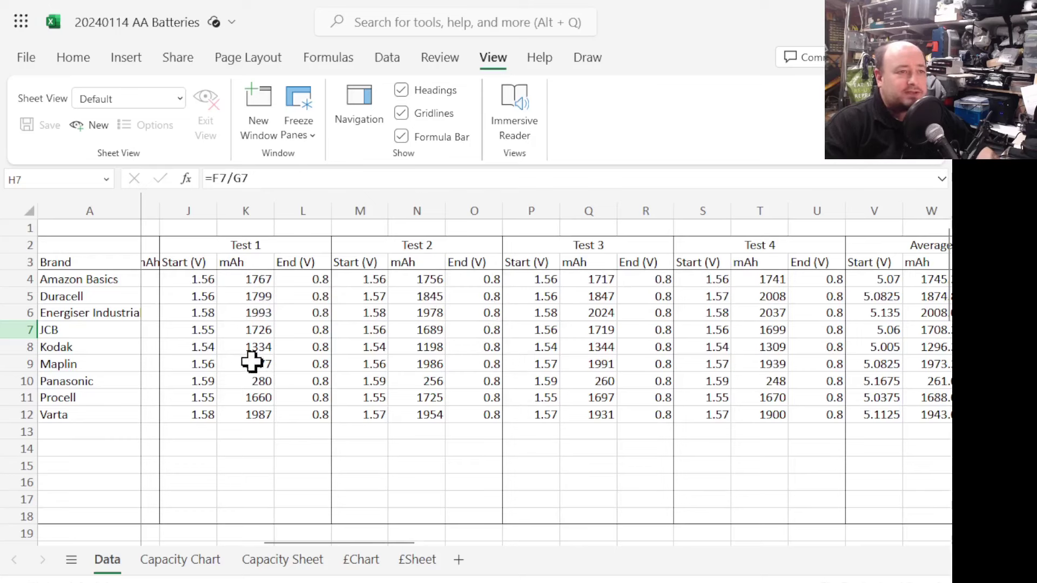
pyautogui.click(250, 297)
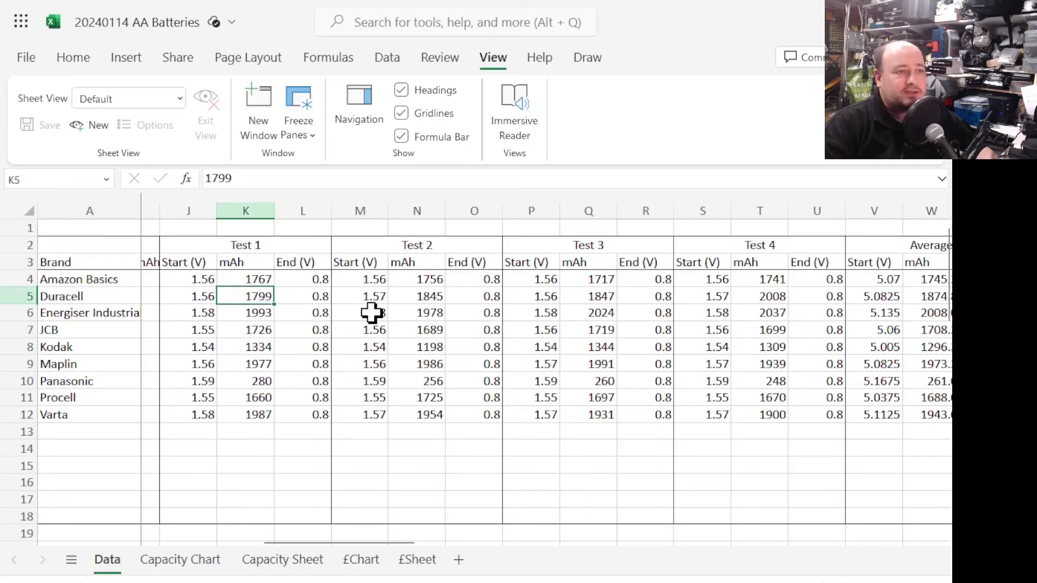
pyautogui.click(423, 299)
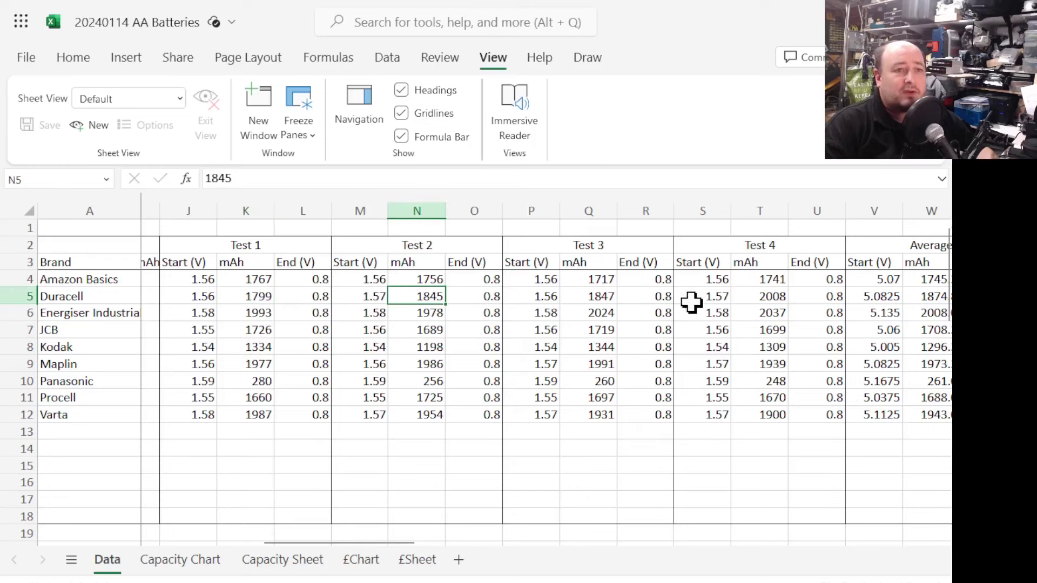
pyautogui.click(744, 296)
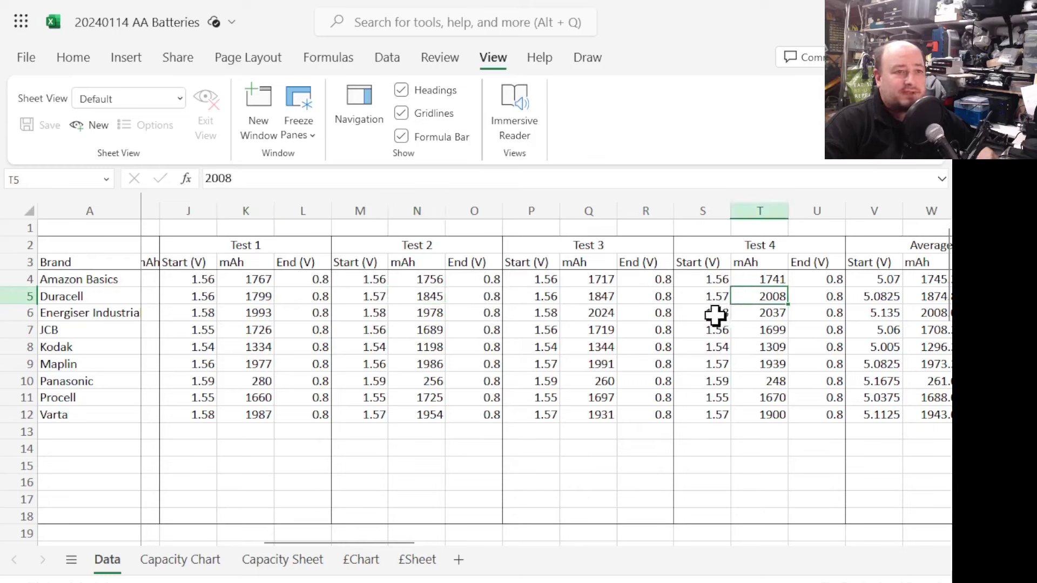
pyautogui.click(597, 296)
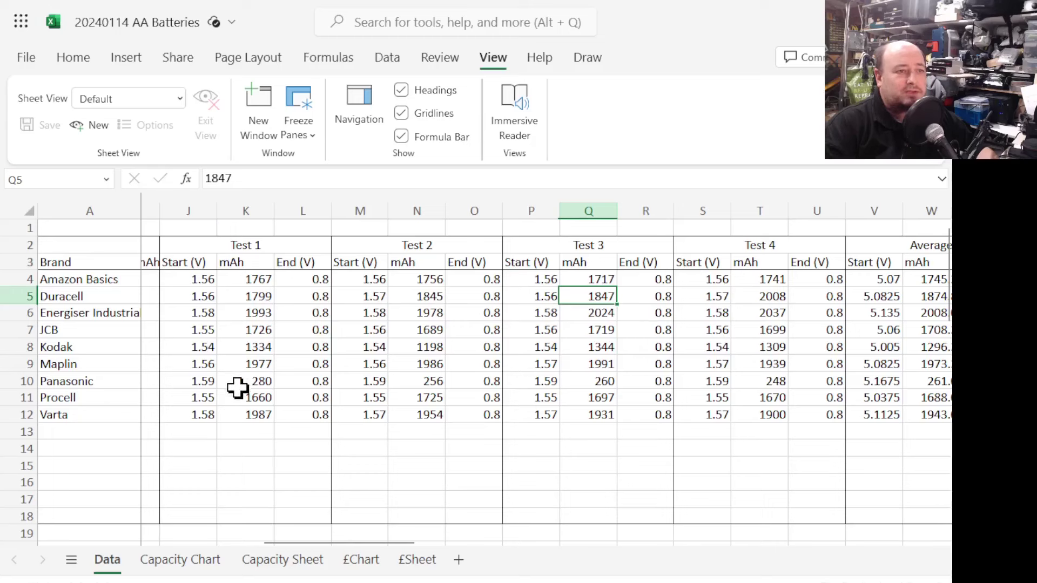
# Examine the Panasonic row's mAh results from Test 1 through Test 3.
pyautogui.click(19, 381)
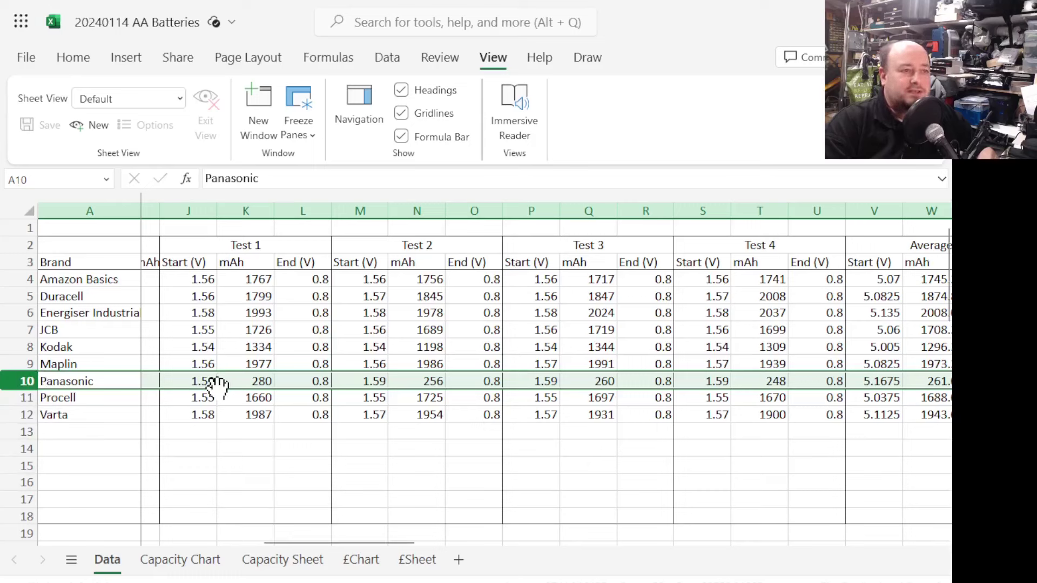
pyautogui.click(360, 381)
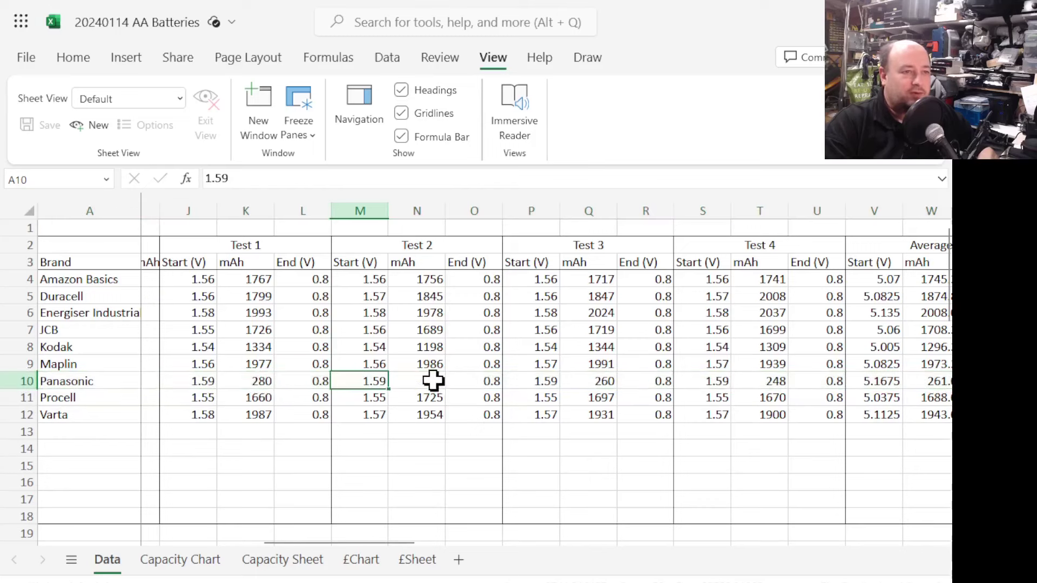
pyautogui.click(433, 380)
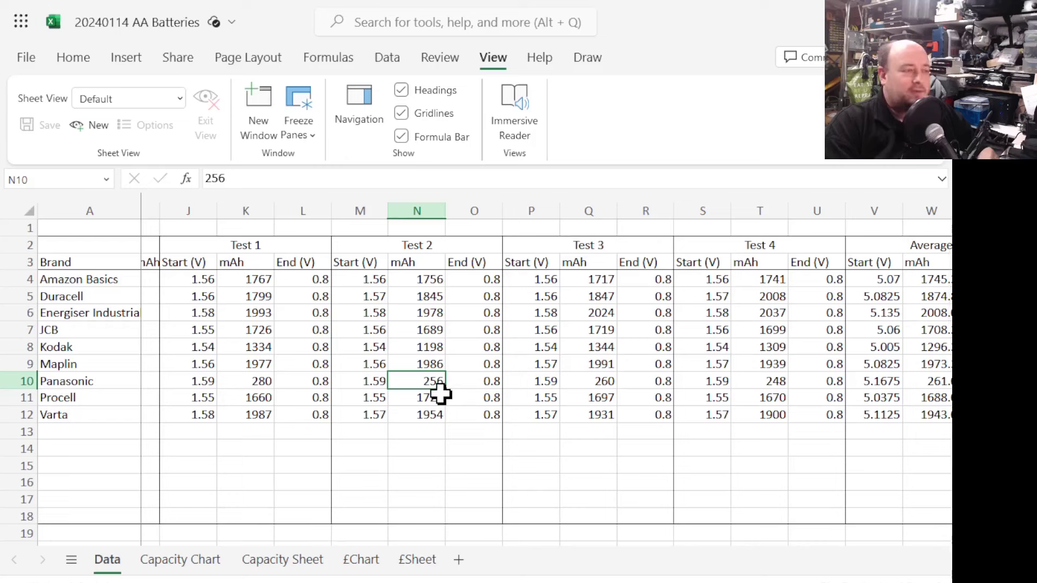
pyautogui.press('Right')
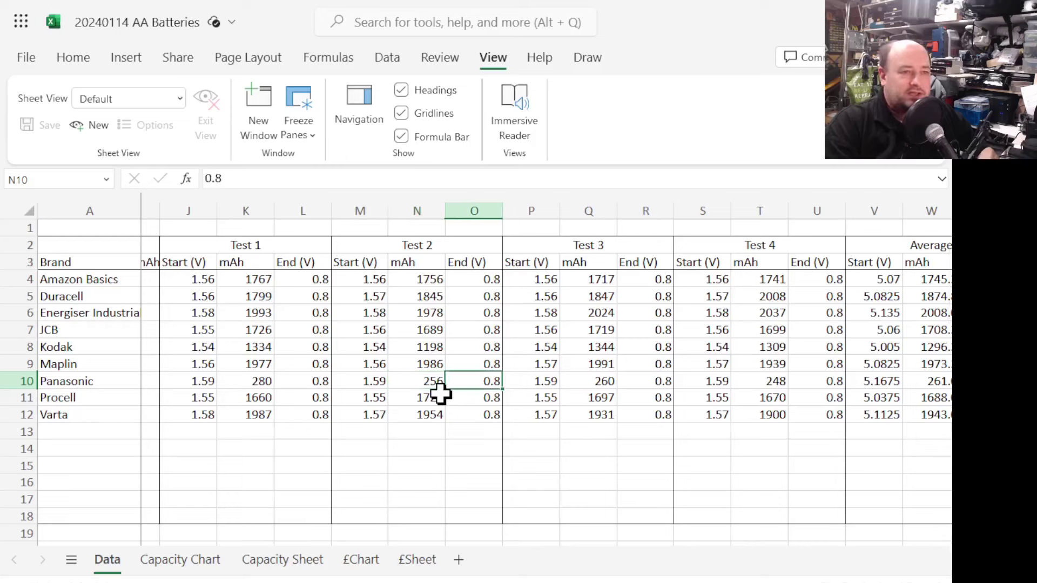
pyautogui.press('Right')
pyautogui.press('Right')
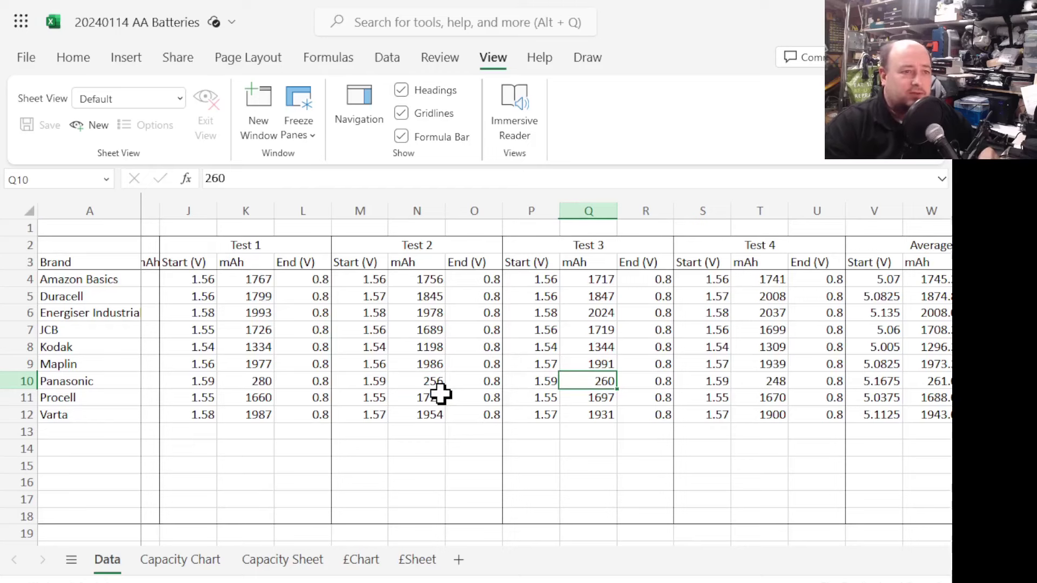
# Follow the Panasonic row through Test 4, the averages and £/100mAh to the end of the Capacity Spread section.
pyautogui.press('Right')
pyautogui.press('Right')
pyautogui.press('Right')
pyautogui.press('Right')
pyautogui.press('Right')
pyautogui.press('Right')
pyautogui.press('Right')
pyautogui.press('Right')
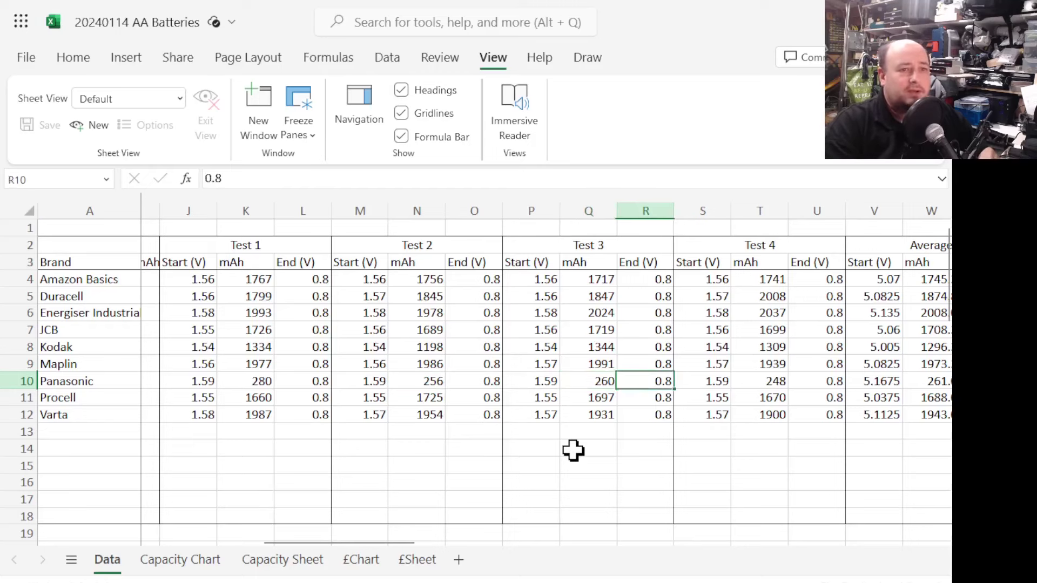
pyautogui.press('Right')
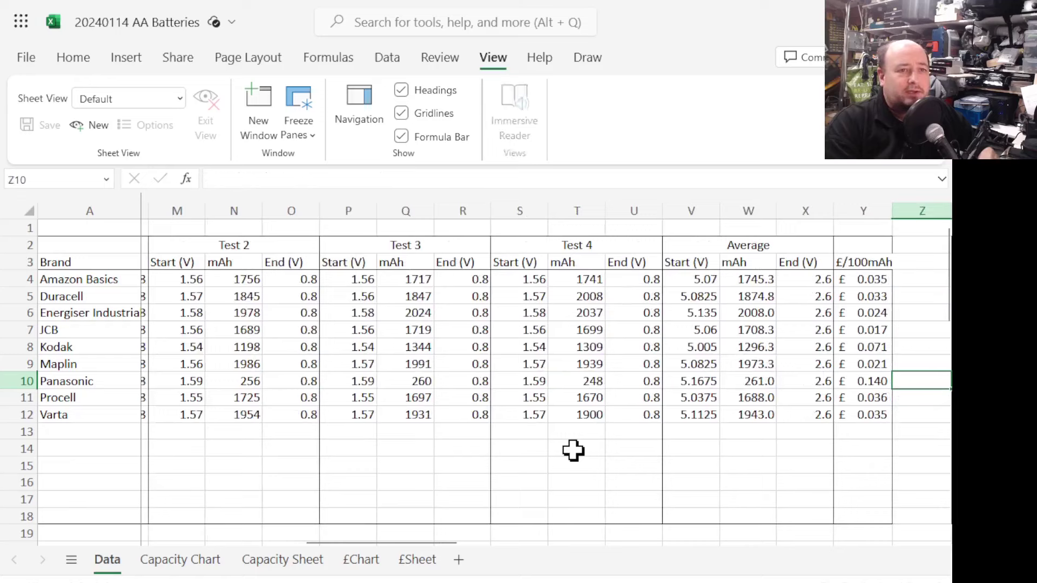
pyautogui.press('Right')
pyautogui.press('Right')
pyautogui.press('Right')
pyautogui.press('Right')
pyautogui.press('Right')
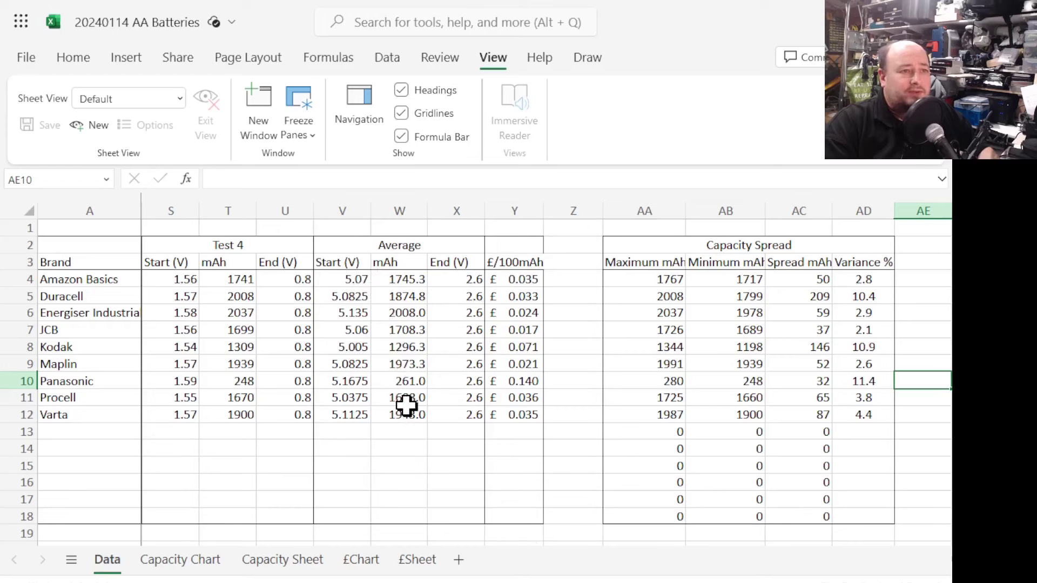
# Clear the average End (V) formulas in X4:X12 and enter 0.8 in the Varta row.
pyautogui.moveTo(451, 412); pyautogui.dragTo(451, 281)
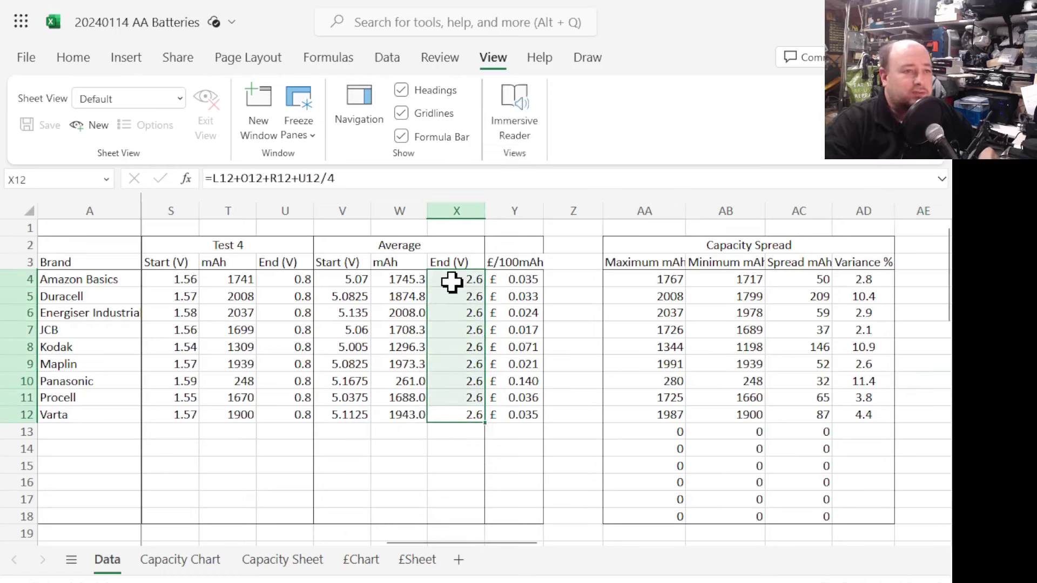
pyautogui.press('Delete')
pyautogui.write('0.8')
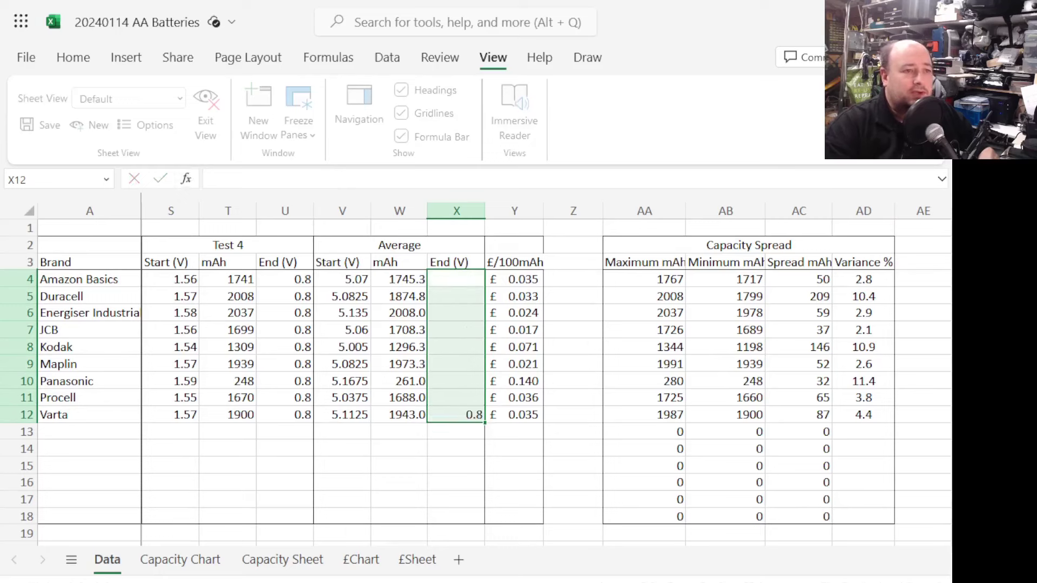
pyautogui.press('Return')
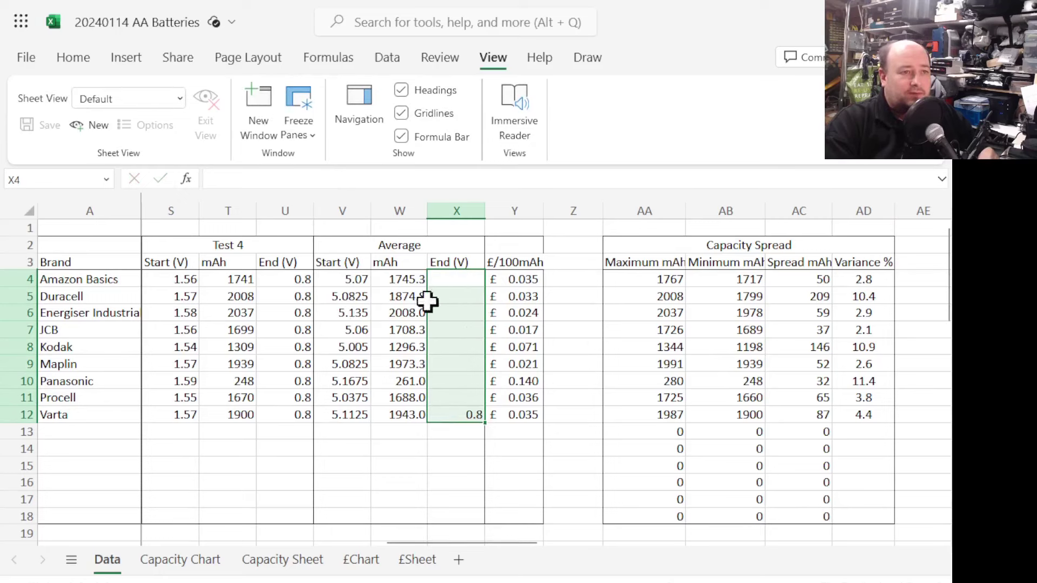
pyautogui.click(562, 291)
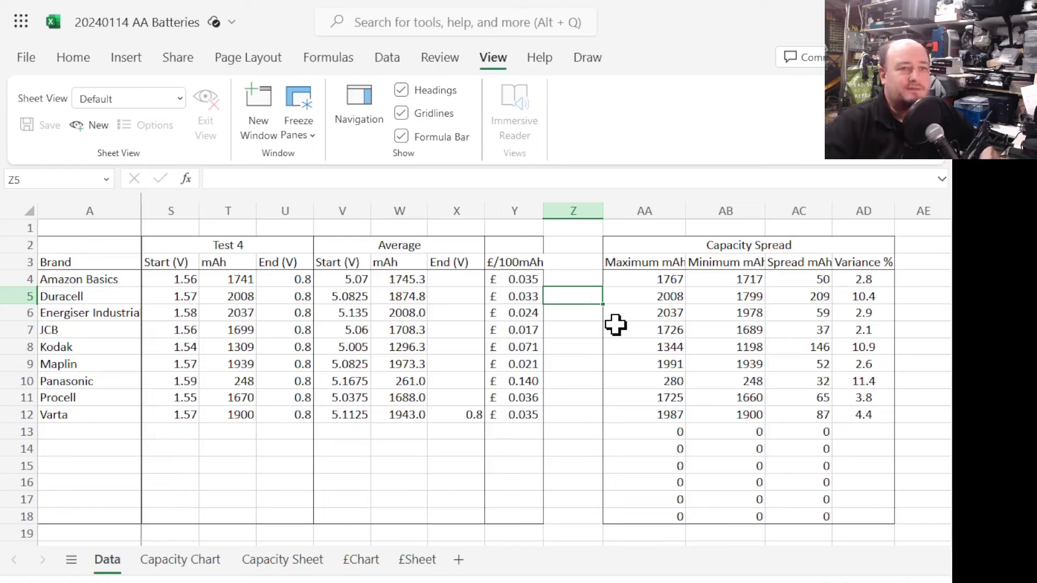
# Inspect the Capacity Spread formulas for maximum, minimum and spread mAh, and the Variance % of JCB, Panasonic and Maplin.
pyautogui.moveTo(633, 280); pyautogui.dragTo(639, 405)
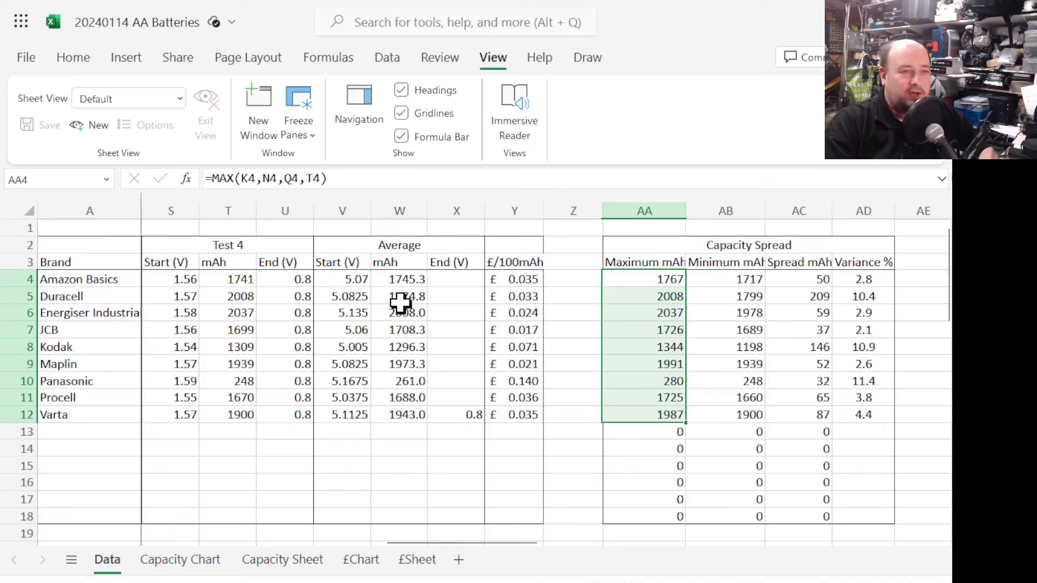
pyautogui.click(728, 276)
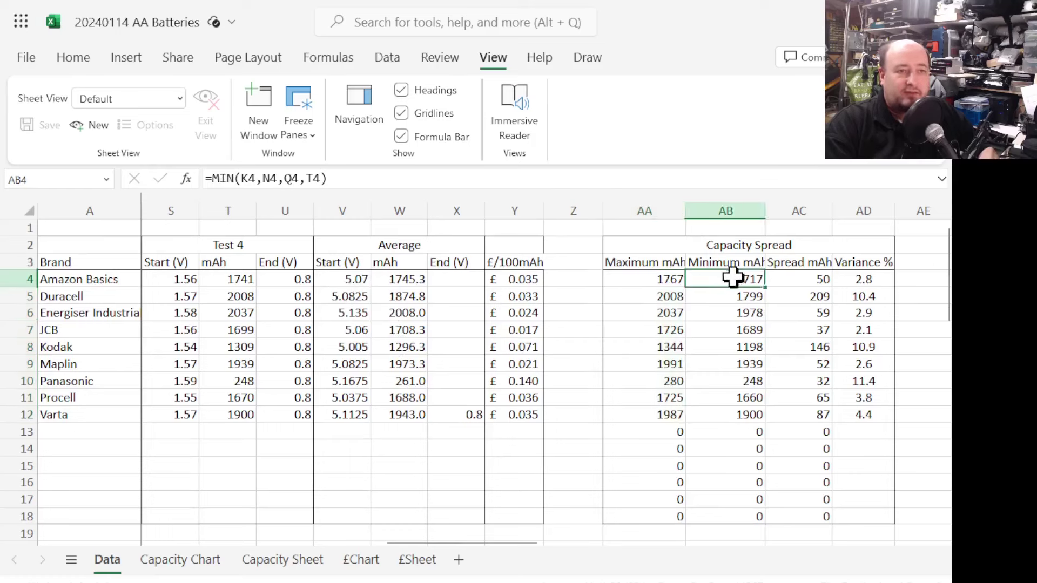
pyautogui.click(805, 280)
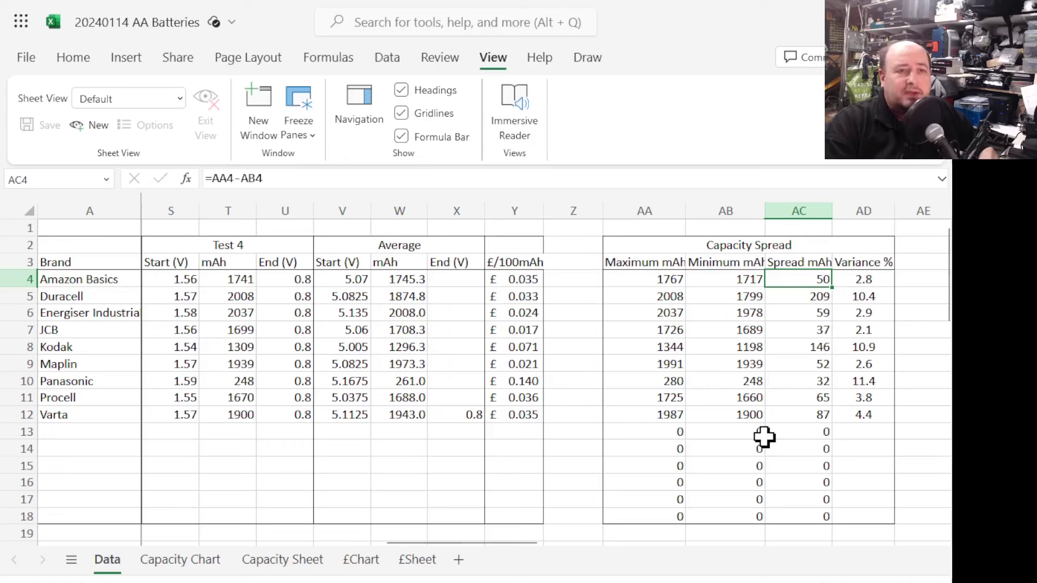
pyautogui.click(841, 333)
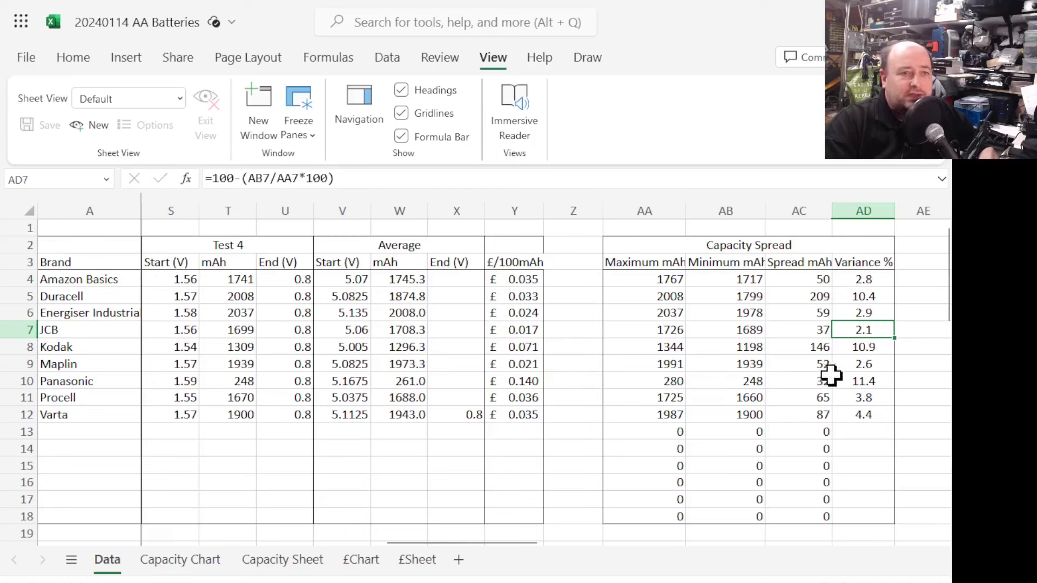
pyautogui.click(852, 377)
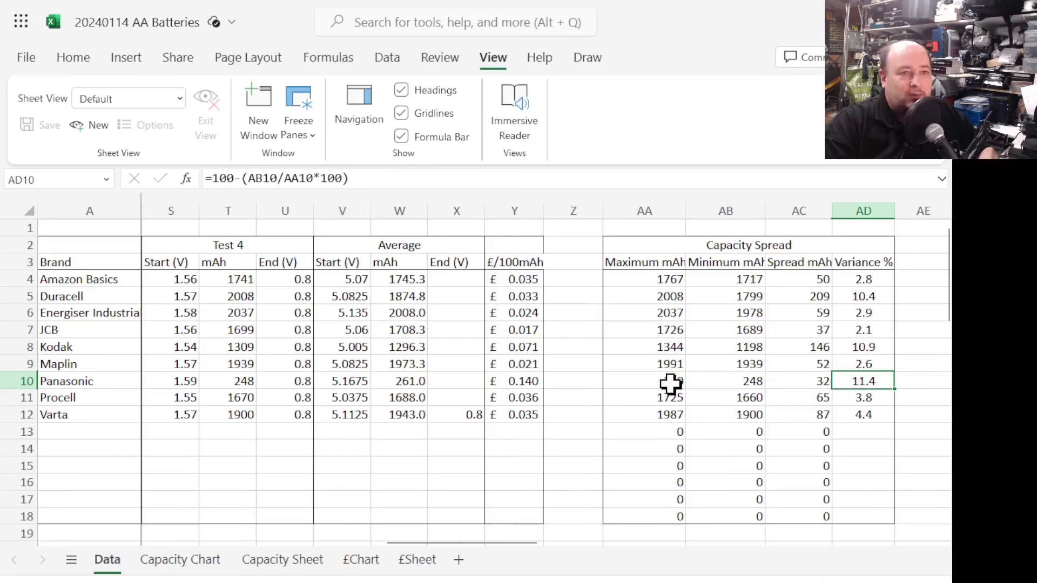
pyautogui.click(869, 369)
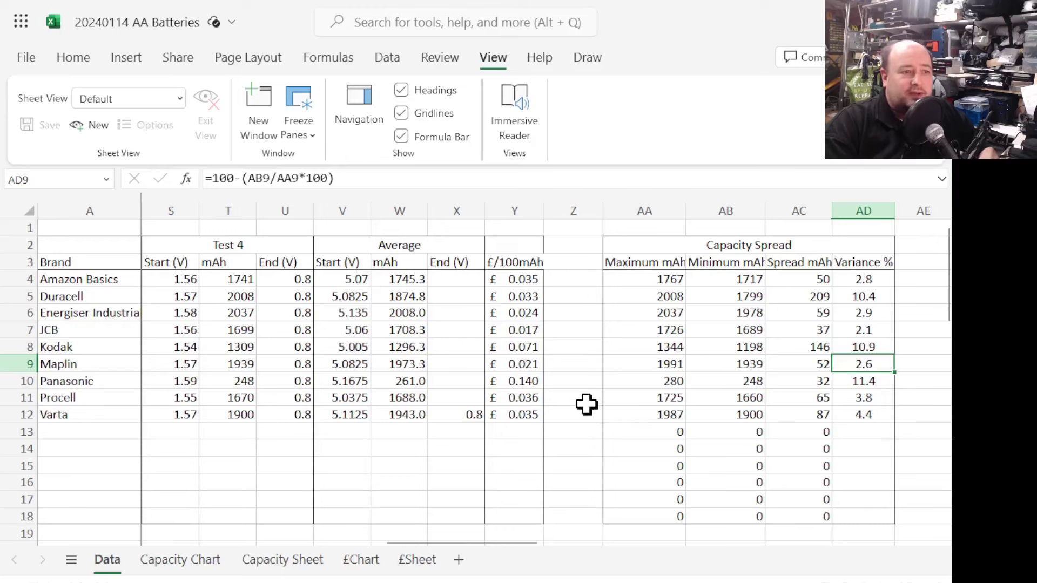
# View the Capacity Chart sheet and examine the Total Capacity bars for each brand.
pyautogui.click(162, 561)
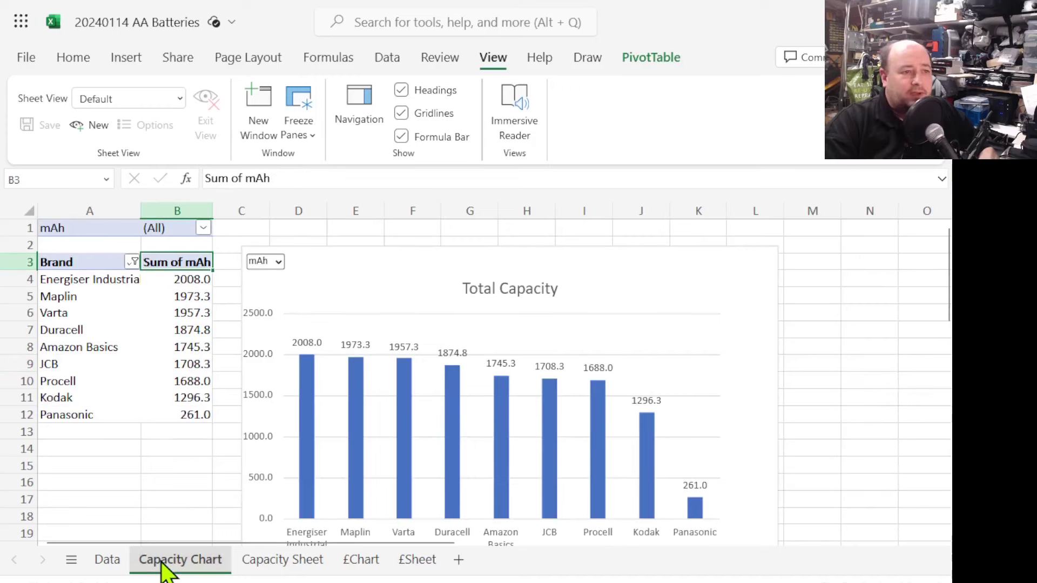
pyautogui.scroll(-3, 767, 373)
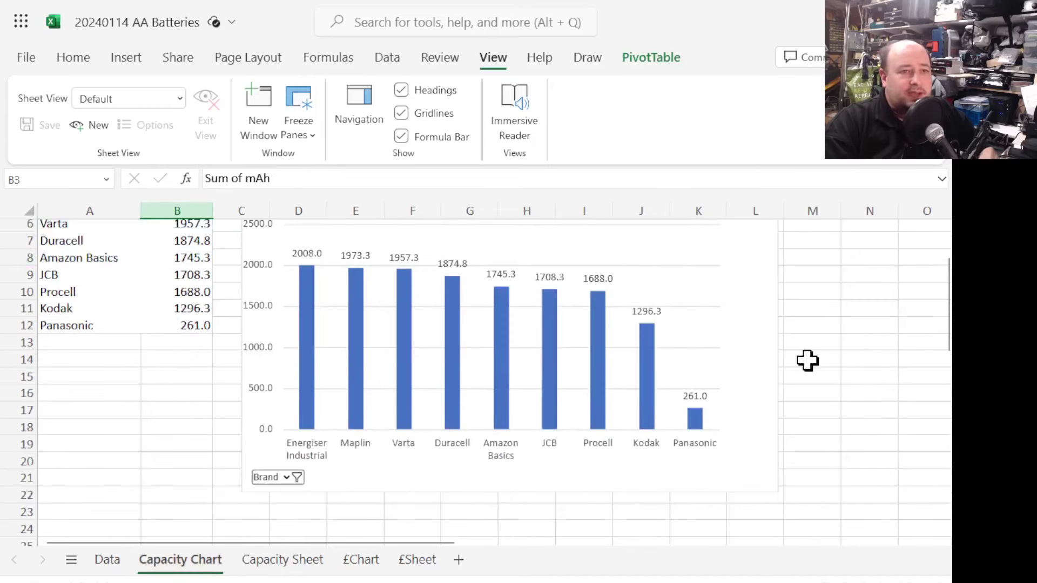
pyautogui.scroll(3, 946, 312)
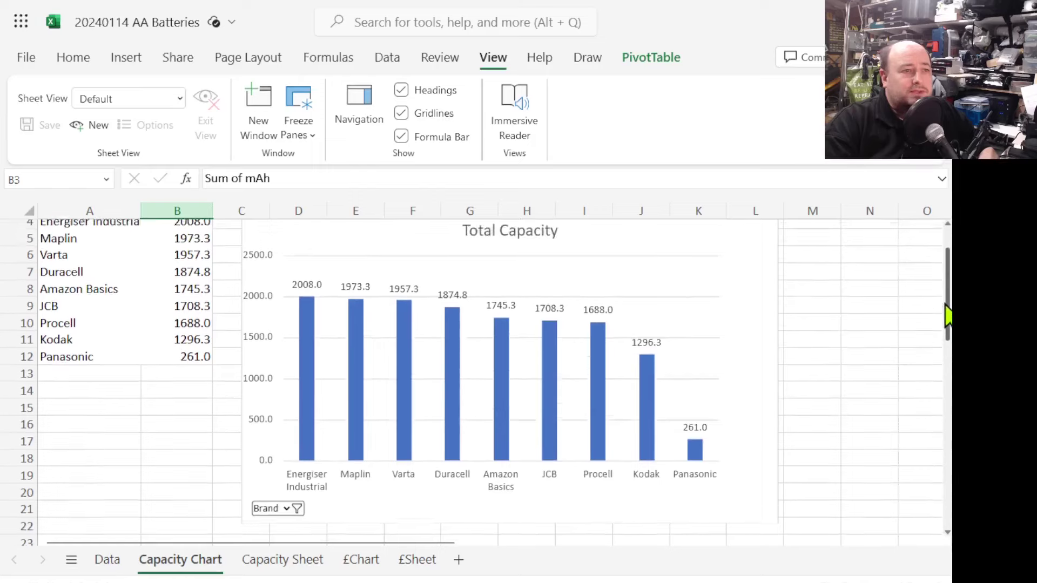
pyautogui.scroll(-1, 945, 310)
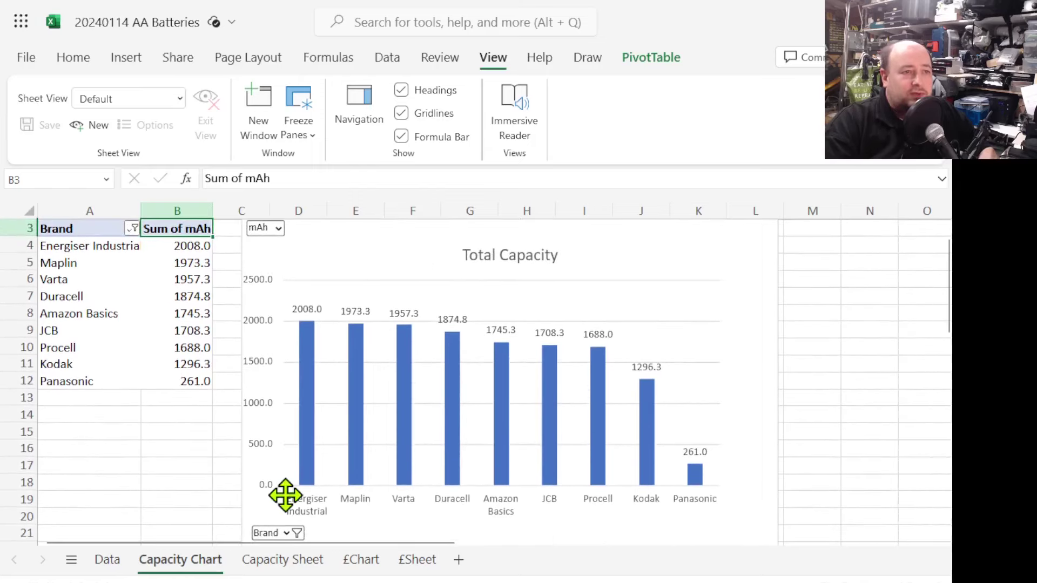
pyautogui.click(455, 326)
pyautogui.click(458, 342)
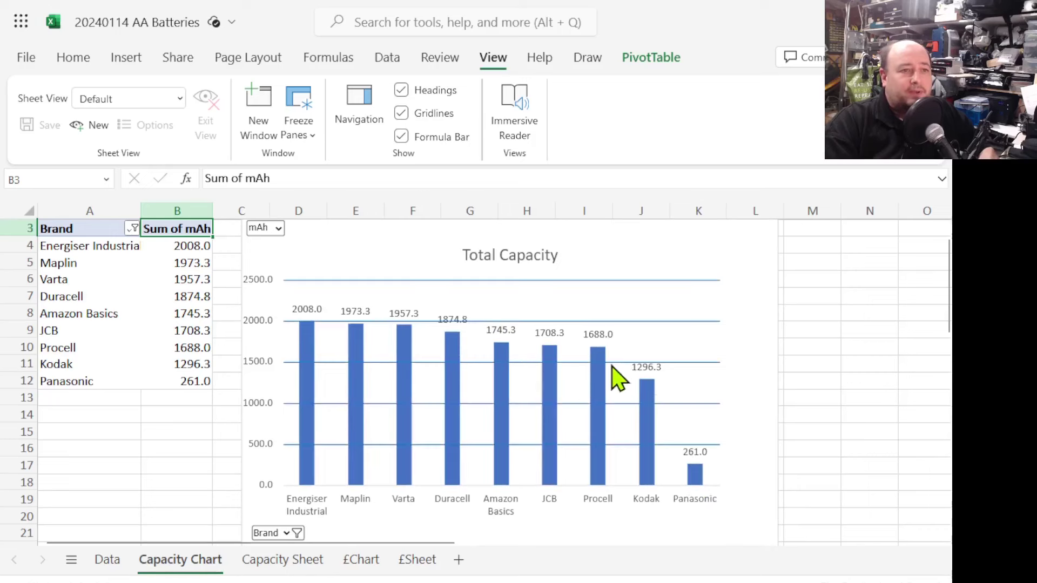
# Compare the Procell and Energiser Industrial bars and their data labels in the Total Capacity chart.
pyautogui.click(590, 341)
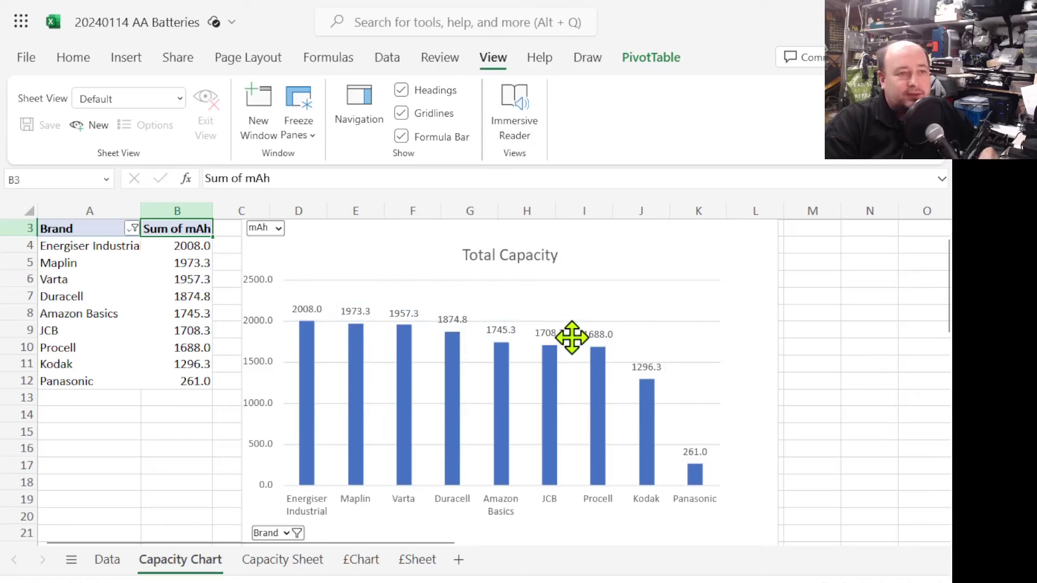
pyautogui.click(307, 316)
pyautogui.click(313, 321)
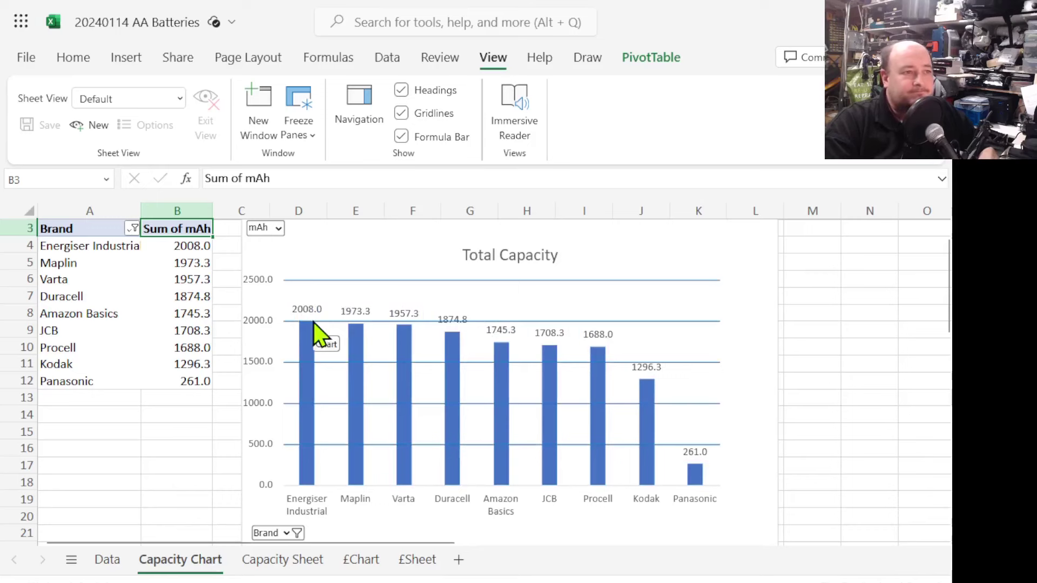
pyautogui.click(262, 331)
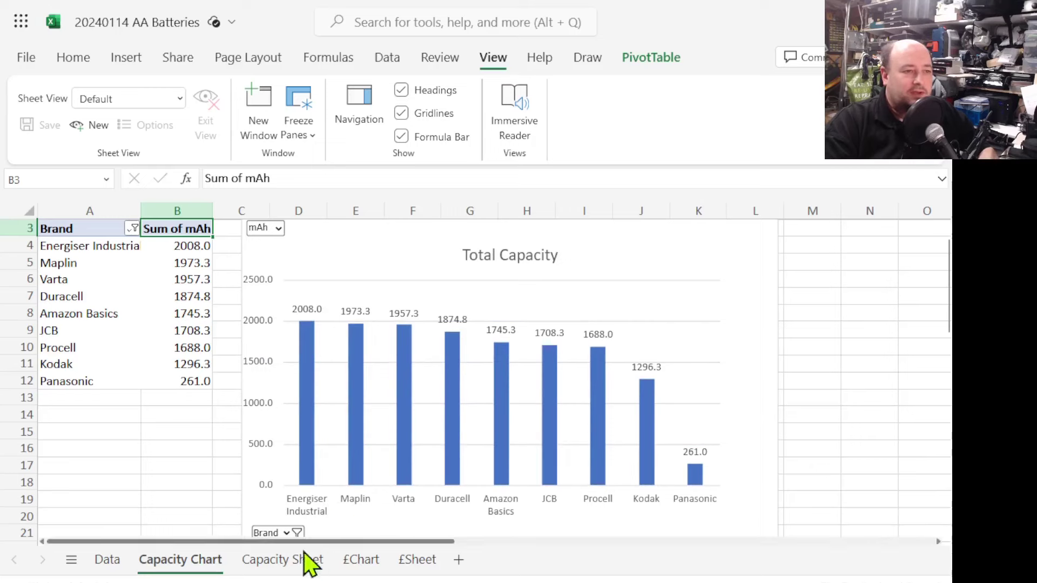
# Examine each brand's cost in the £/100mAh chart on the £Chart sheet, cross-checking it against the Capacity Chart sheet.
pyautogui.click(359, 560)
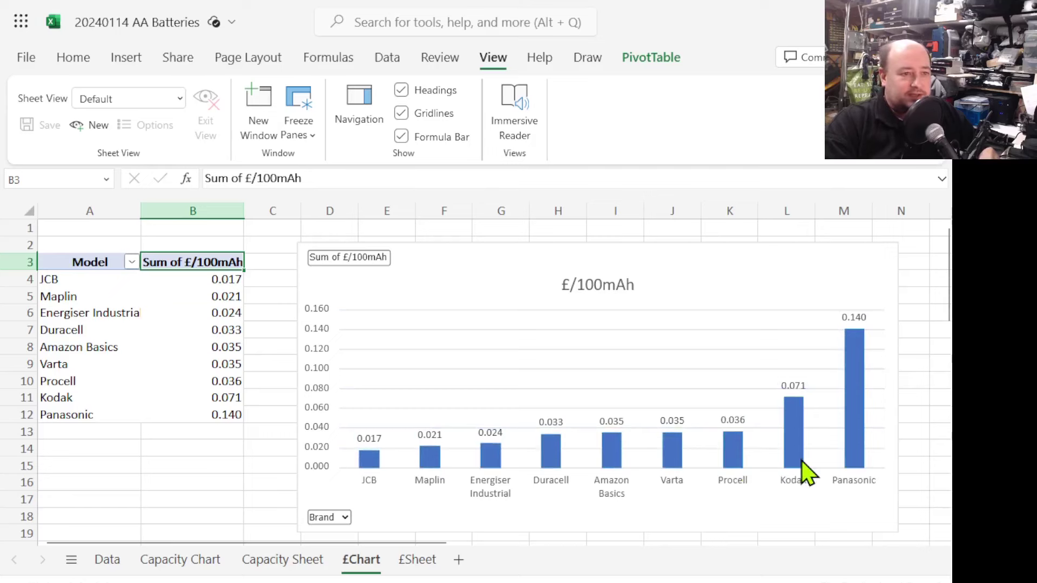
pyautogui.click(203, 561)
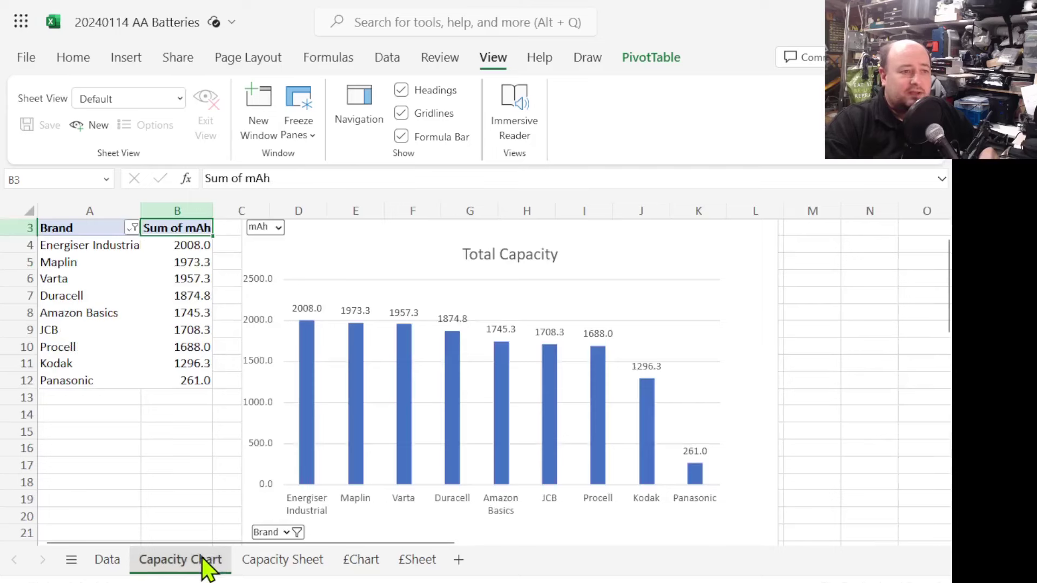
pyautogui.click(361, 562)
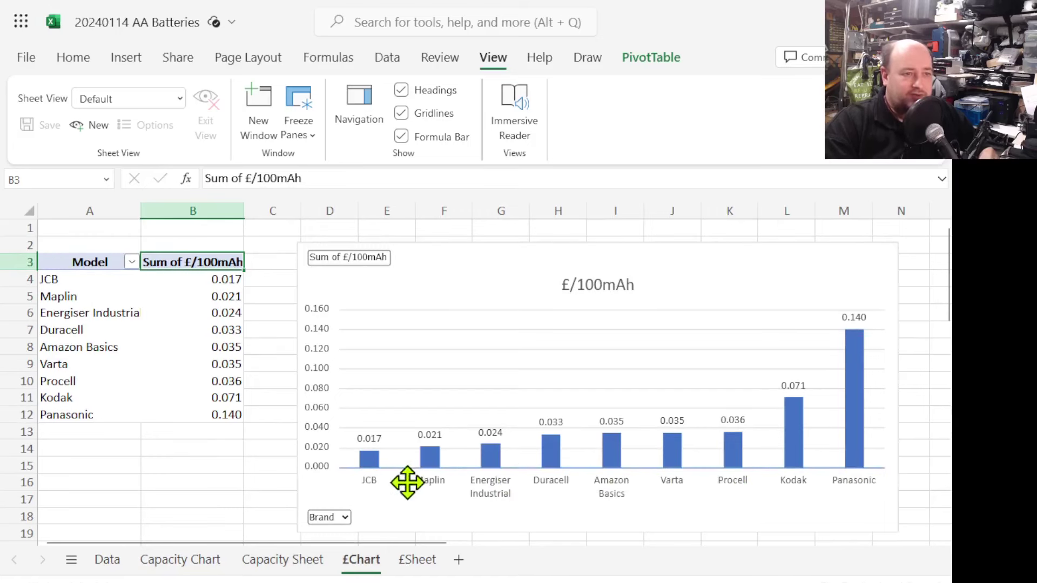
# Review the Varta and Energiser Industrial bars on the Capacity Chart sheet, and go back to the £/100mAh chart.
pyautogui.click(212, 564)
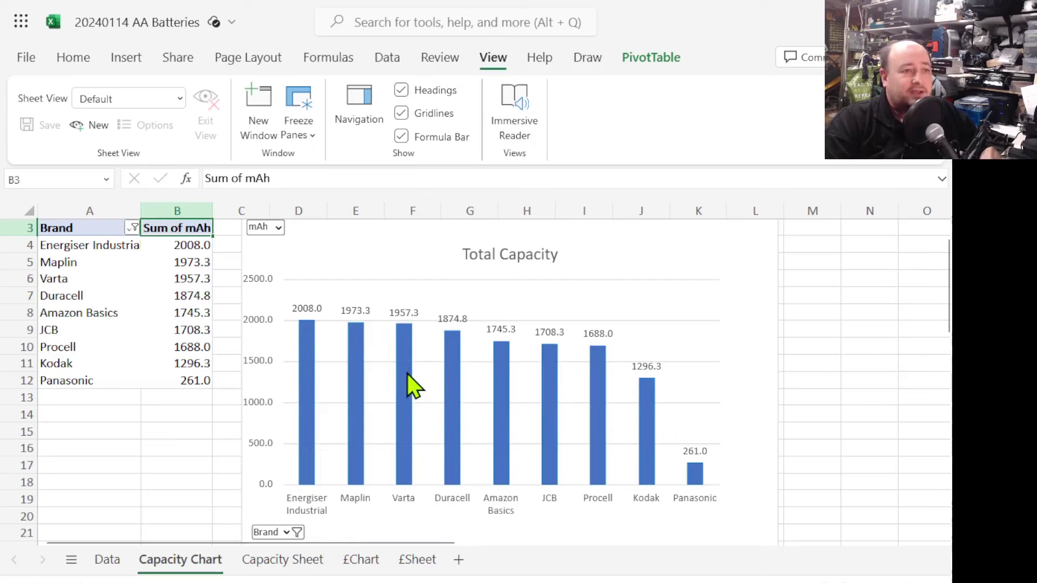
pyautogui.click(395, 317)
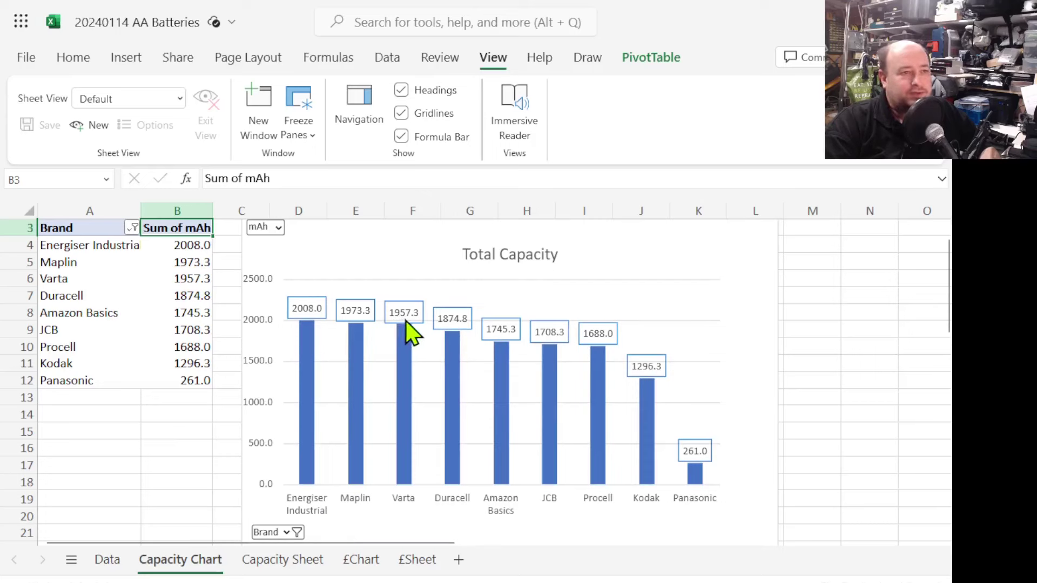
pyautogui.click(316, 345)
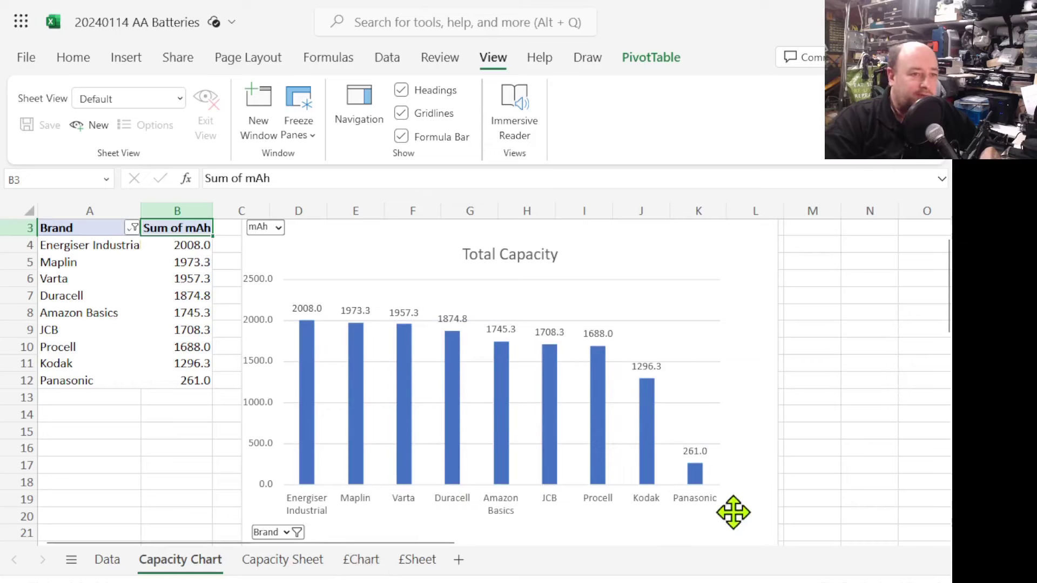
pyautogui.click(357, 561)
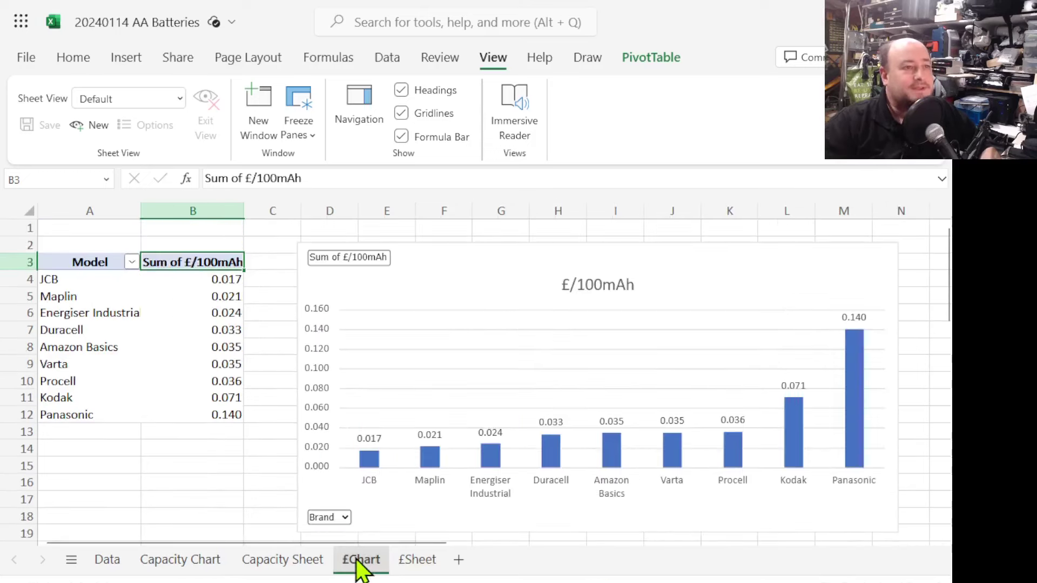